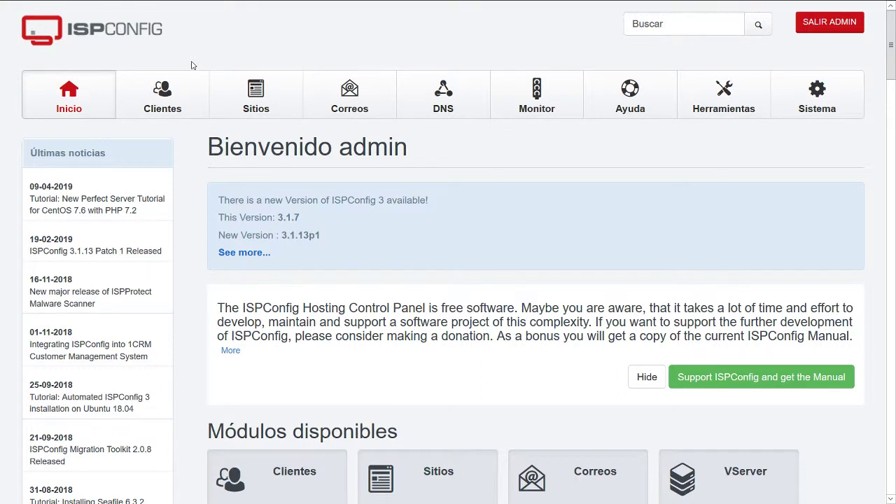
Start a new client limit template from the client templates list.
{"action": "left_click", "coordinate": [169, 105]}
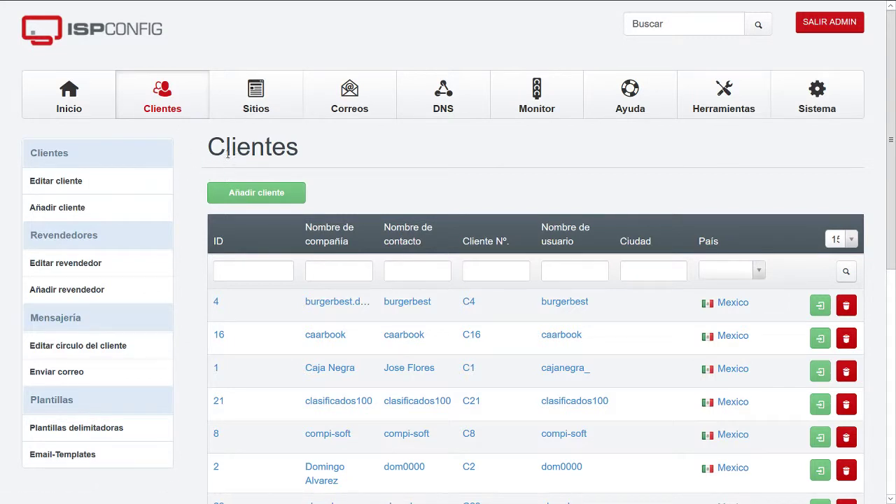
{"action": "left_click", "coordinate": [81, 431]}
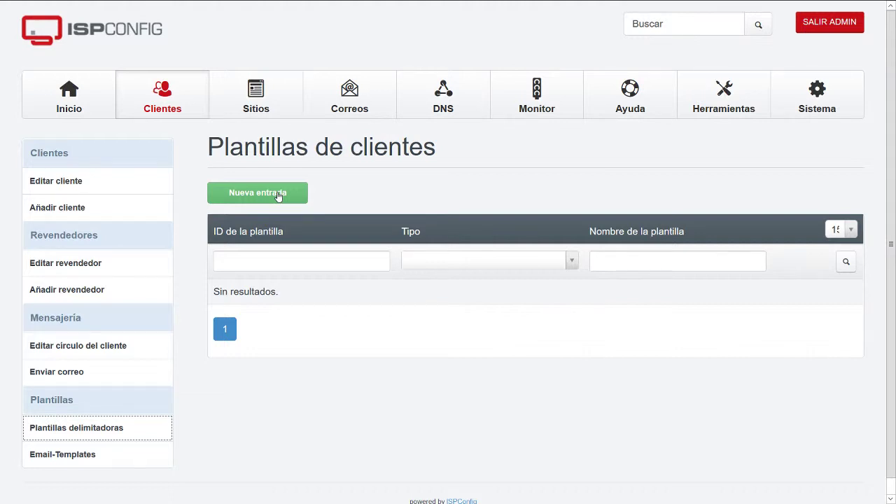
{"action": "left_click", "coordinate": [277, 195]}
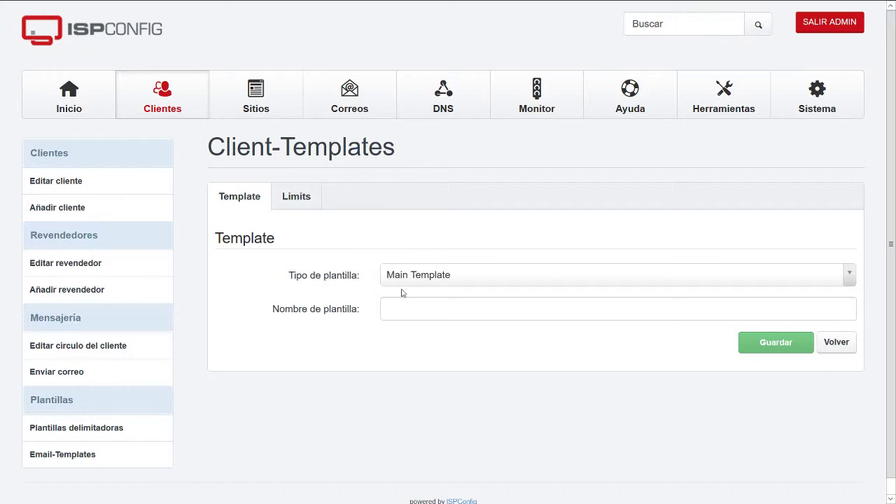
Name the template "plan hosting 300" and keep Main Template as its type.
{"action": "left_click", "coordinate": [436, 318]}
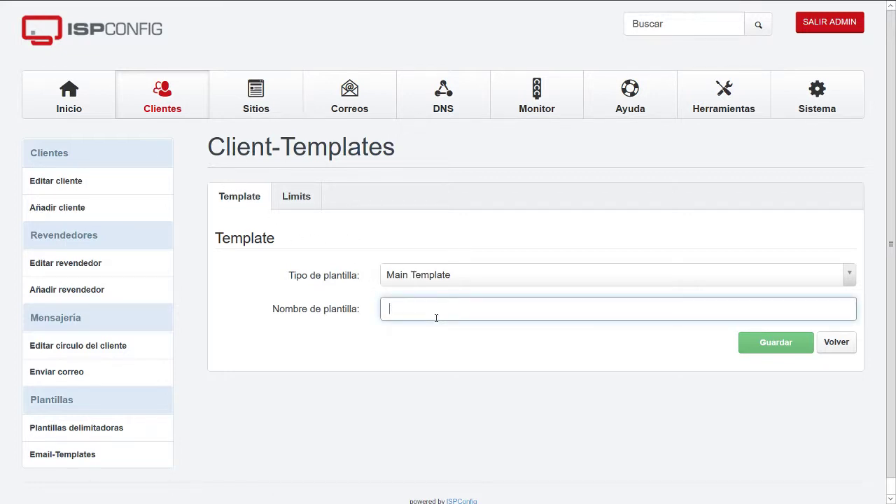
{"action": "type", "text": "plan hosting"}
{"action": "type", "text": "300"}
{"action": "left_click", "coordinate": [421, 279]}
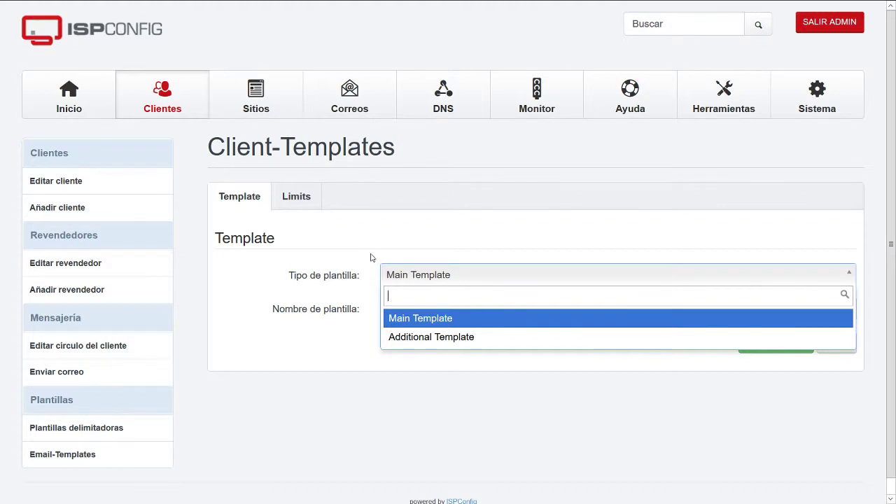
{"action": "left_click", "coordinate": [349, 245]}
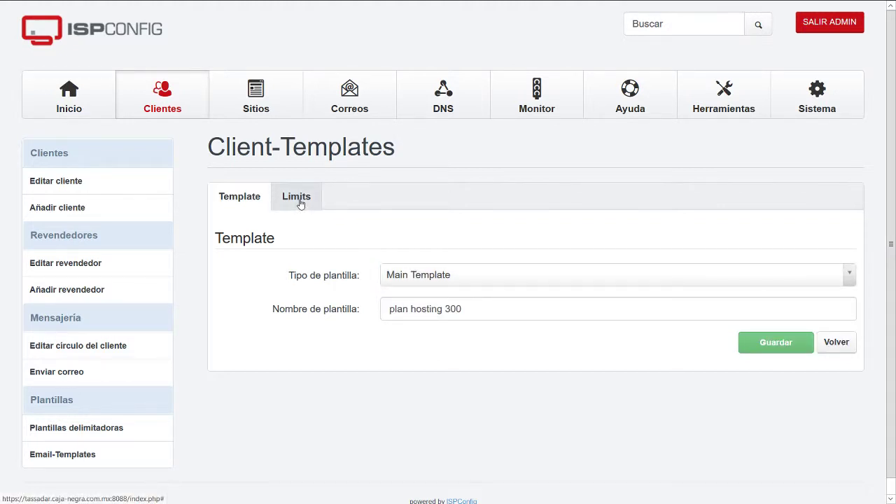
Assign the webserver tassadar.caja-negra.com.mx in the template's web limits.
{"action": "left_click", "coordinate": [296, 199]}
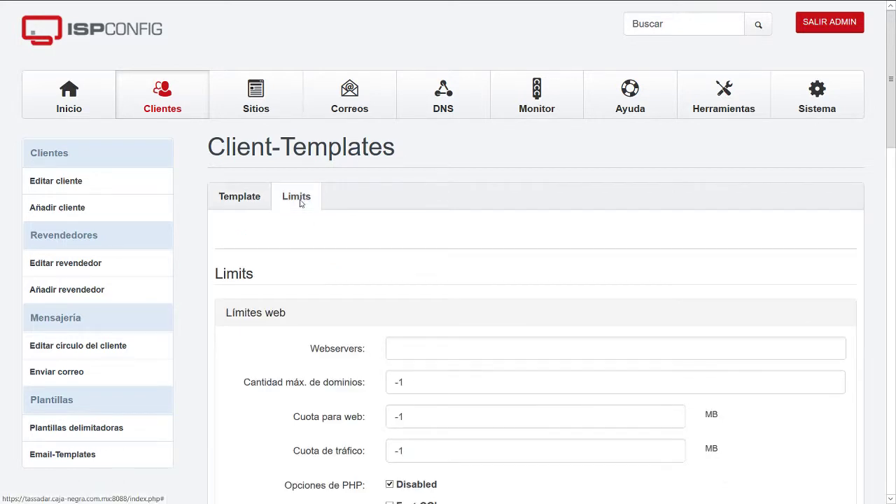
{"action": "scroll", "coordinate": [285, 308], "scroll_direction": "down", "scroll_amount": 4}
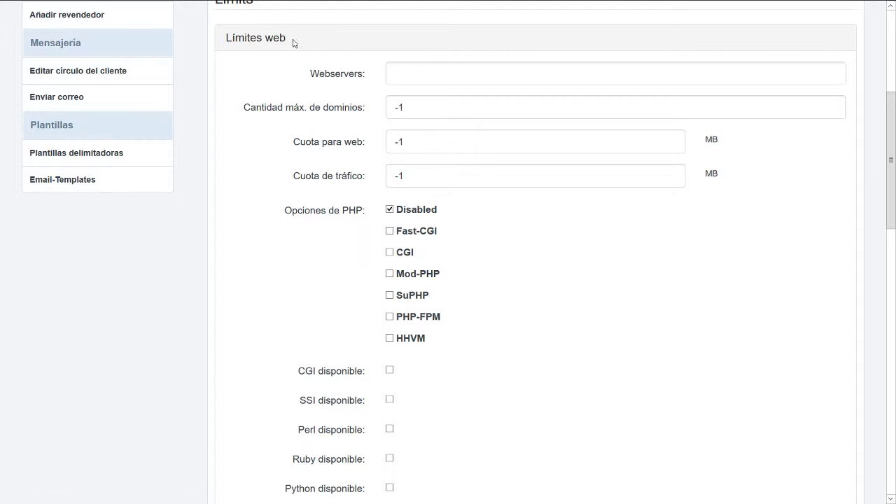
{"action": "left_click", "coordinate": [424, 73]}
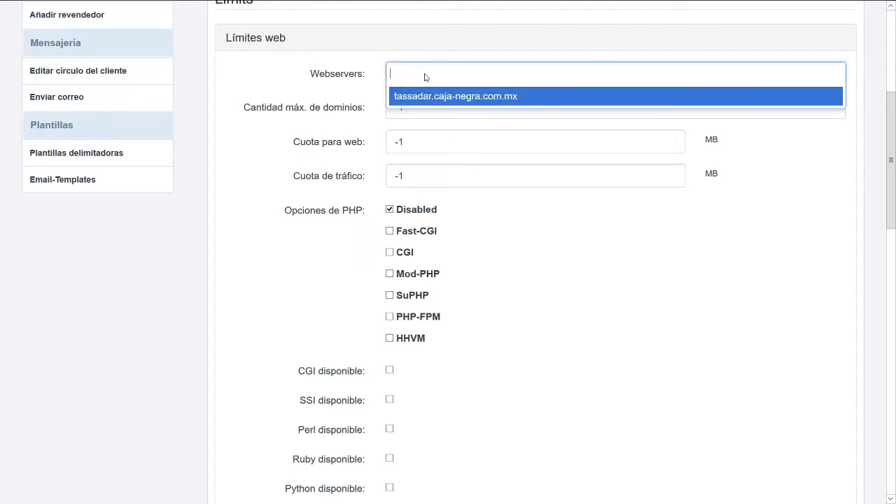
{"action": "left_click", "coordinate": [449, 96]}
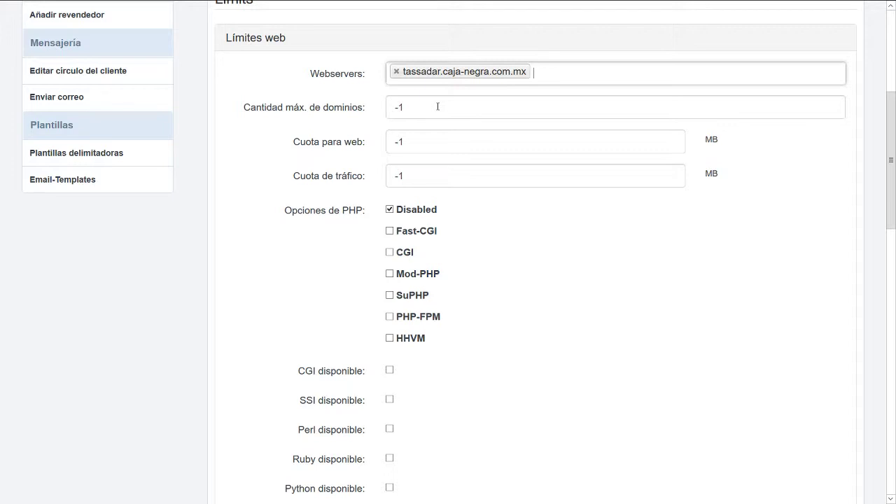
Set the maximum number of web domains to 1.
{"action": "key", "text": "Tab"}
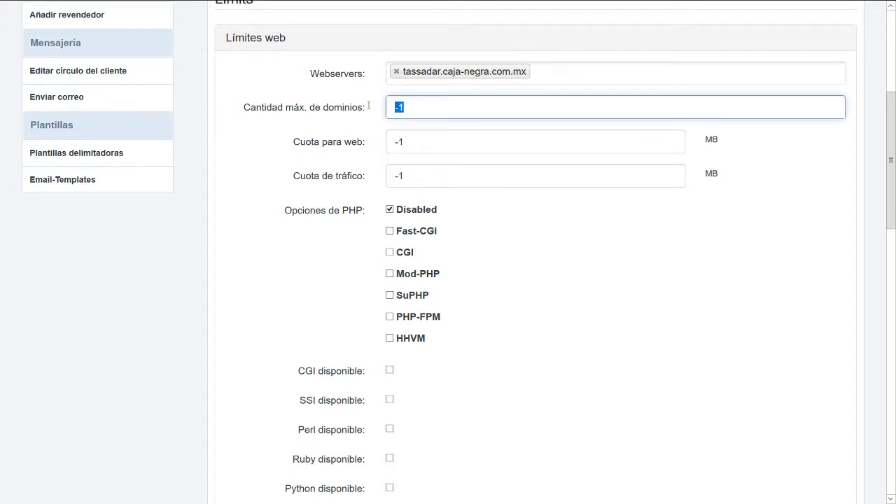
{"action": "left_click", "coordinate": [438, 112]}
{"action": "key", "text": "BackSpace"}
{"action": "key", "text": "BackSpace"}
{"action": "key", "text": "BackSpace"}
{"action": "type", "text": "0"}
{"action": "key", "text": "BackSpace"}
{"action": "type", "text": "1"}
Set the web quota to 2048 MB.
{"action": "left_click", "coordinate": [439, 144]}
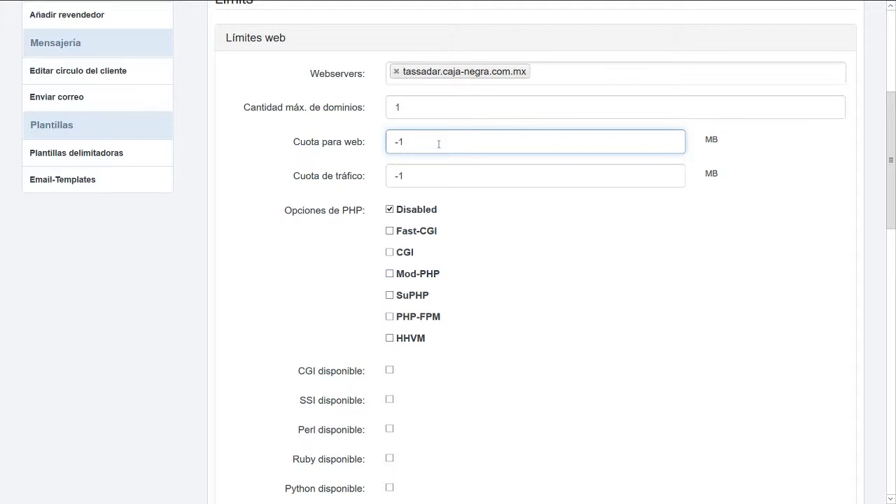
{"action": "key", "text": "BackSpace"}
{"action": "key", "text": "BackSpace"}
{"action": "type", "text": "2048"}
Set the traffic quota to 100 MB.
{"action": "left_click", "coordinate": [427, 177]}
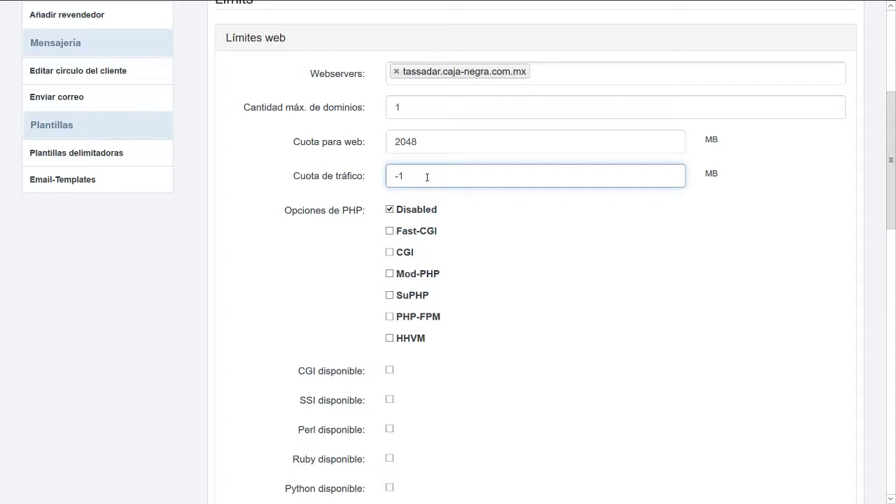
{"action": "key", "text": "BackSpace"}
{"action": "key", "text": "BackSpace"}
{"action": "type", "text": "100"}
Set the traffic quota back to -1.
{"action": "left_click_drag", "start_coordinate": [417, 175], "coordinate": [389, 172]}
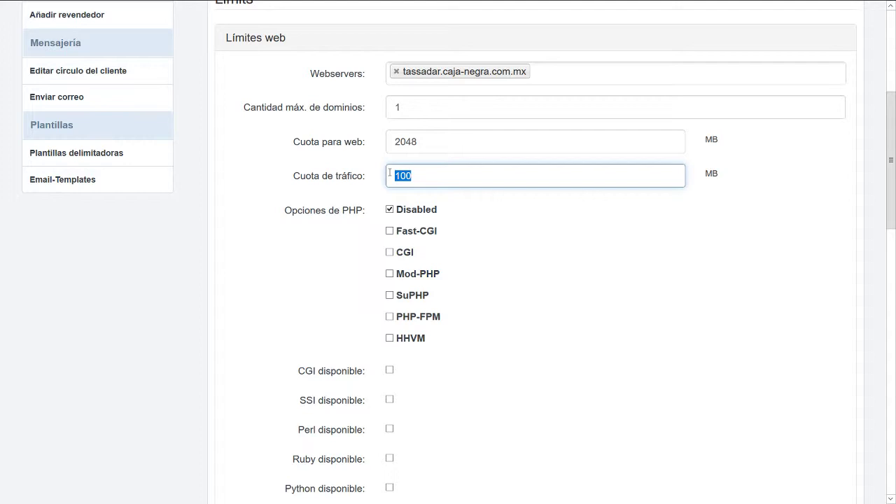
{"action": "left_click", "coordinate": [476, 181]}
{"action": "key", "text": "BackSpace"}
{"action": "key", "text": "BackSpace"}
{"action": "key", "text": "BackSpace"}
{"action": "key", "text": "BackSpace"}
{"action": "type", "text": "-1"}
{"action": "left_click", "coordinate": [297, 231]}
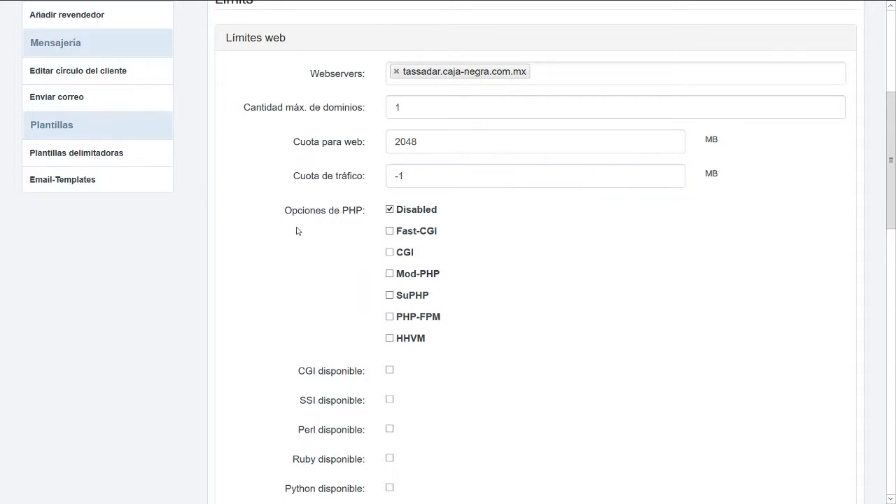
Enable Fast-CGI, CGI and Mod-PHP in addition to Disabled among the template's PHP options.
{"action": "scroll", "coordinate": [297, 231], "scroll_direction": "up", "scroll_amount": 1}
{"action": "scroll", "coordinate": [296, 231], "scroll_direction": "down", "scroll_amount": 2}
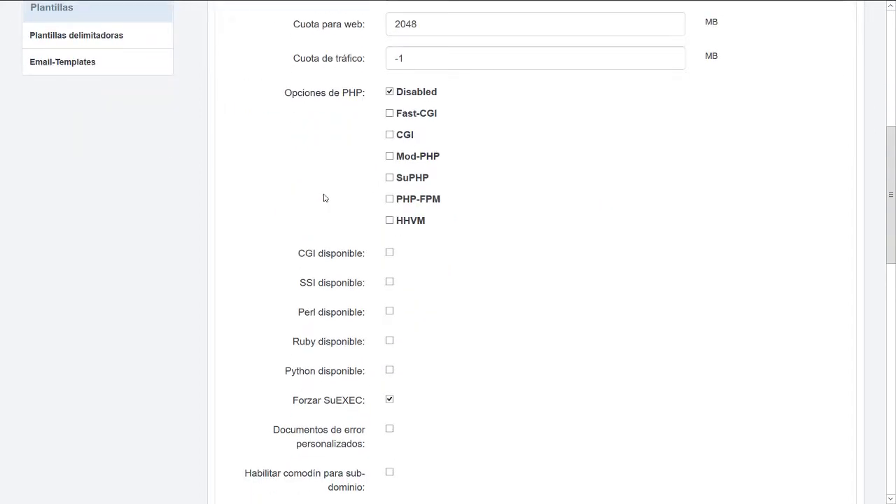
{"action": "left_click", "coordinate": [389, 114]}
{"action": "left_click", "coordinate": [390, 136]}
{"action": "left_click", "coordinate": [390, 157]}
{"action": "left_click_drag", "start_coordinate": [444, 161], "coordinate": [398, 159]}
{"action": "left_click_drag", "start_coordinate": [439, 116], "coordinate": [391, 119]}
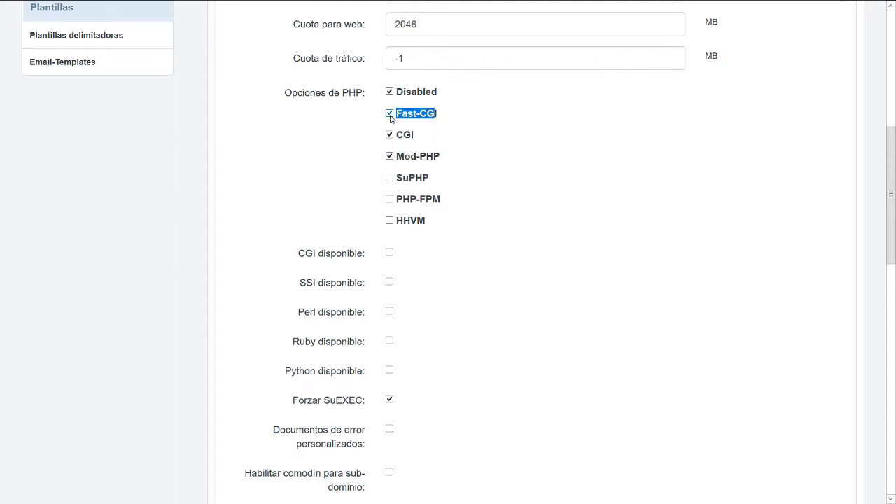
{"action": "left_click", "coordinate": [434, 119]}
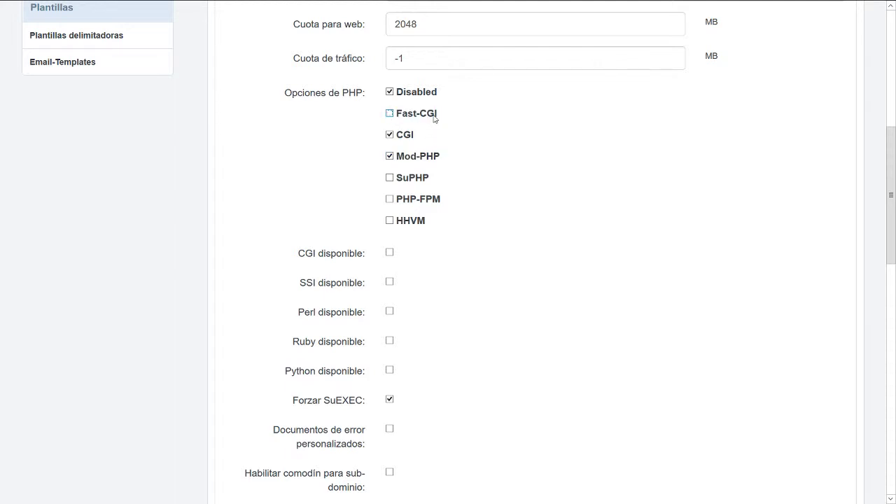
{"action": "left_click", "coordinate": [395, 116]}
Try toggling the SuPHP, PHP-FPM and HHVM options in the PHP settings.
{"action": "left_click", "coordinate": [390, 178]}
{"action": "left_click", "coordinate": [390, 178]}
{"action": "left_click_drag", "start_coordinate": [434, 178], "coordinate": [403, 183]}
{"action": "left_click", "coordinate": [389, 200]}
{"action": "left_click", "coordinate": [389, 200]}
{"action": "left_click", "coordinate": [374, 180]}
{"action": "left_click", "coordinate": [390, 221]}
{"action": "left_click_drag", "start_coordinate": [424, 223], "coordinate": [396, 223]}
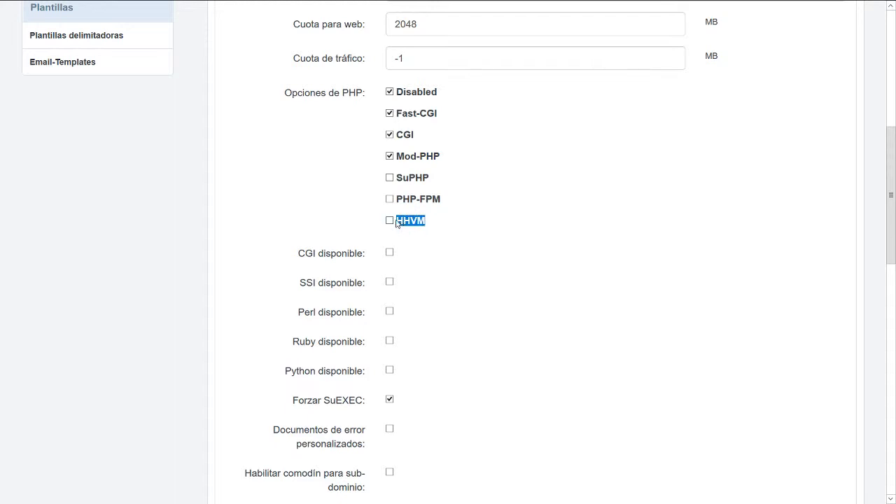
{"action": "left_click", "coordinate": [363, 213]}
Examine the remaining web limits, including custom error documents, Let's Encrypt, FTP and shell users, and backups.
{"action": "scroll", "coordinate": [394, 317], "scroll_direction": "down", "scroll_amount": 2}
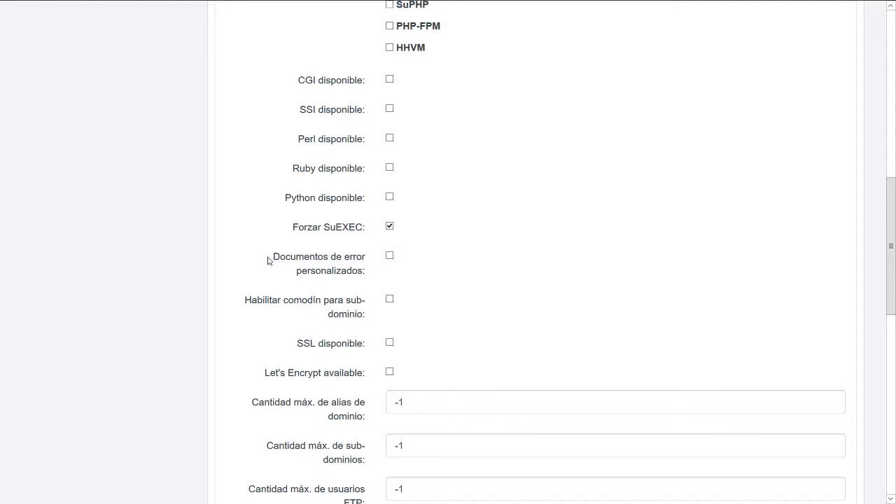
{"action": "left_click_drag", "start_coordinate": [268, 260], "coordinate": [391, 267]}
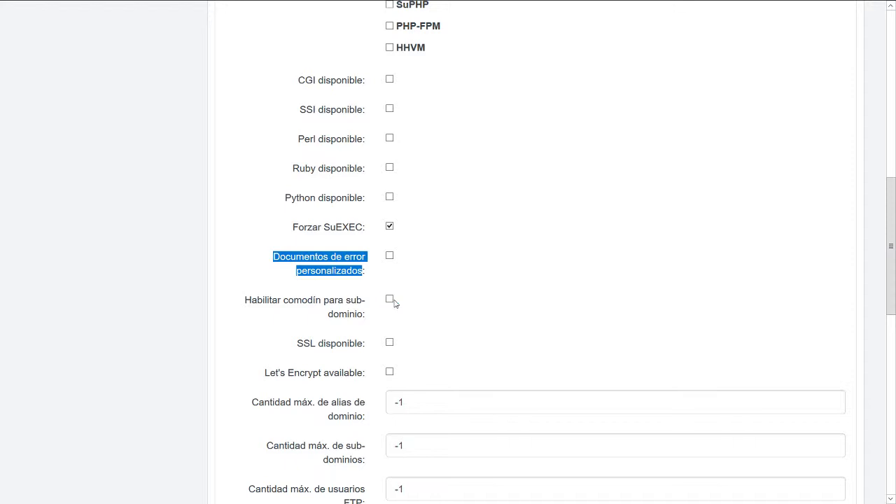
{"action": "scroll", "coordinate": [394, 302], "scroll_direction": "down", "scroll_amount": 3}
{"action": "scroll", "coordinate": [394, 302], "scroll_direction": "down", "scroll_amount": 4}
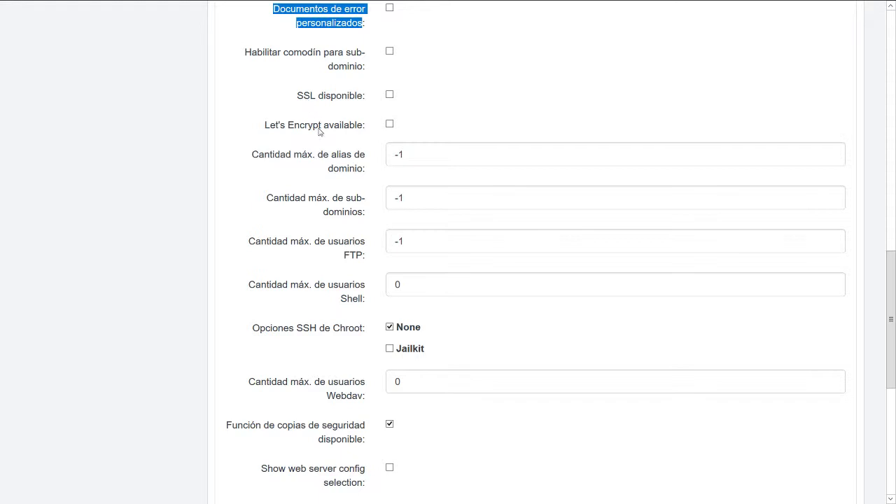
{"action": "left_click", "coordinate": [389, 124]}
{"action": "left_click", "coordinate": [390, 124]}
{"action": "scroll", "coordinate": [424, 178], "scroll_direction": "down", "scroll_amount": 3}
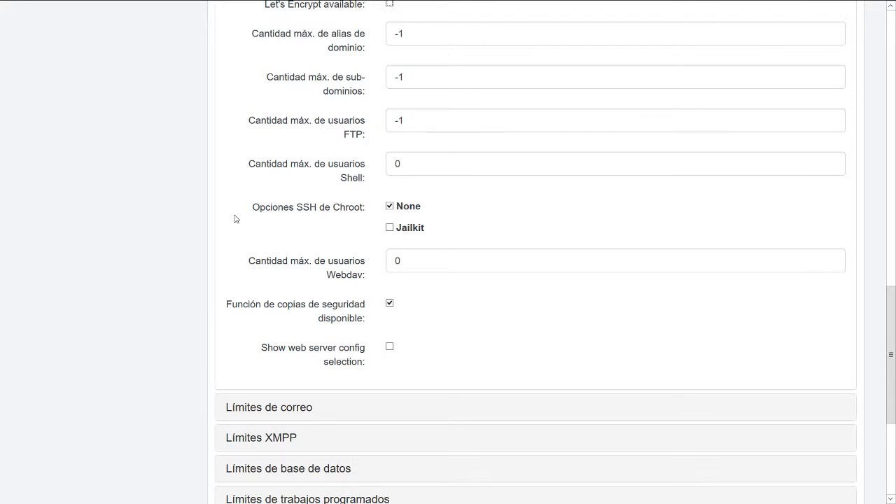
{"action": "scroll", "coordinate": [235, 219], "scroll_direction": "down", "scroll_amount": 3}
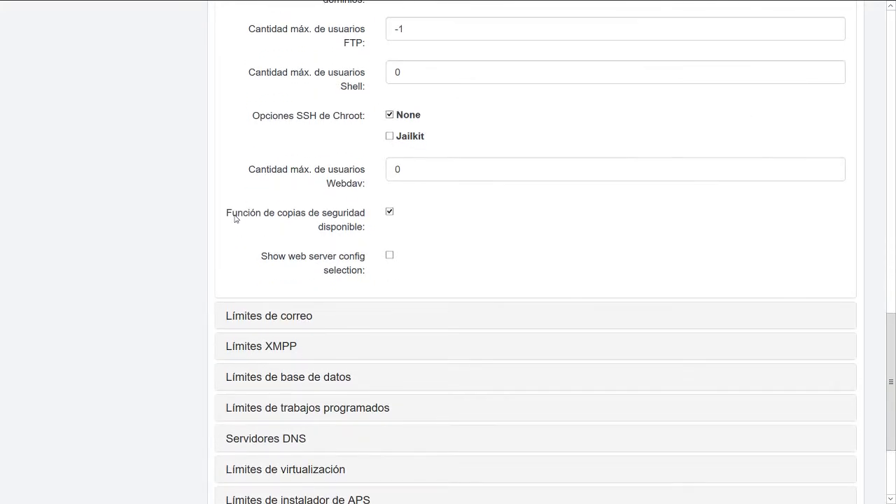
{"action": "scroll", "coordinate": [235, 219], "scroll_direction": "down", "scroll_amount": 3}
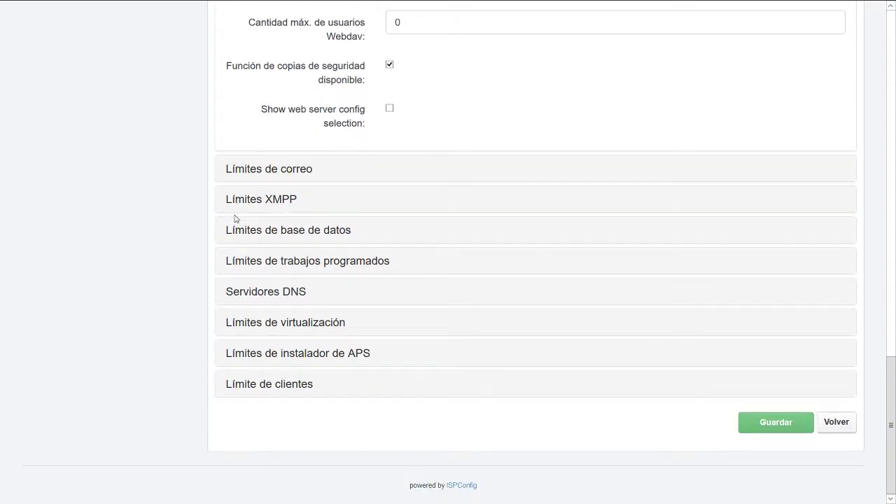
Assign the mail server tassadar.caja-negra.com.mx in the template's mail limits.
{"action": "left_click", "coordinate": [280, 175]}
{"action": "scroll", "coordinate": [352, 235], "scroll_direction": "up", "scroll_amount": 10}
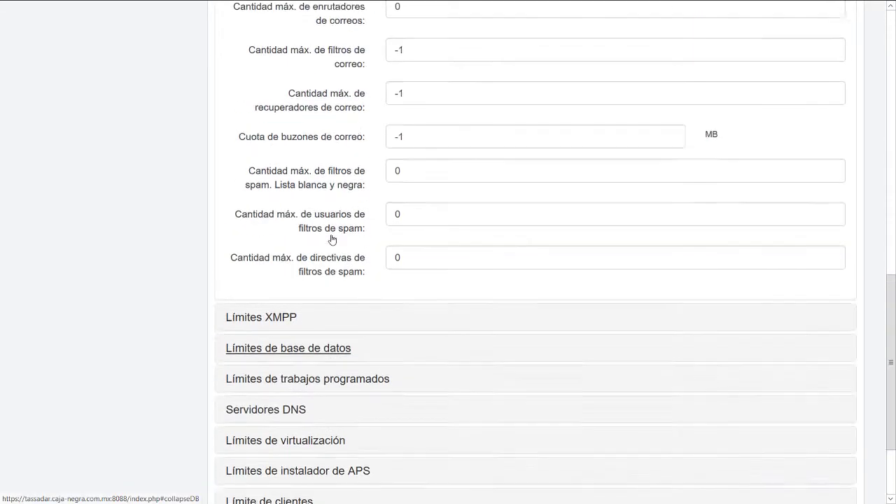
{"action": "scroll", "coordinate": [354, 247], "scroll_direction": "up", "scroll_amount": 5}
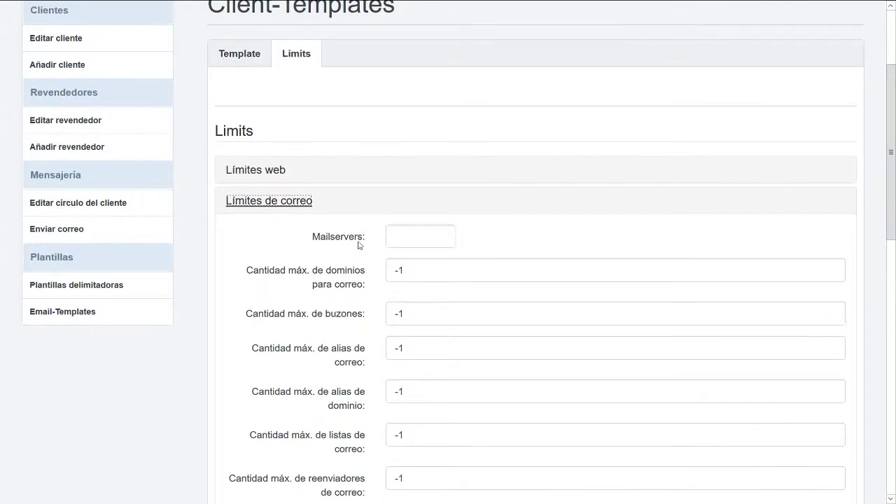
{"action": "left_click", "coordinate": [413, 240]}
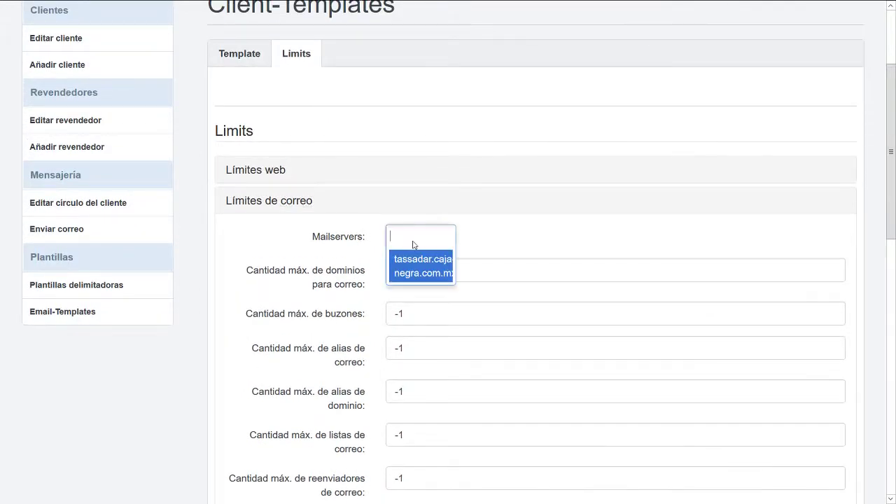
{"action": "left_click", "coordinate": [413, 270]}
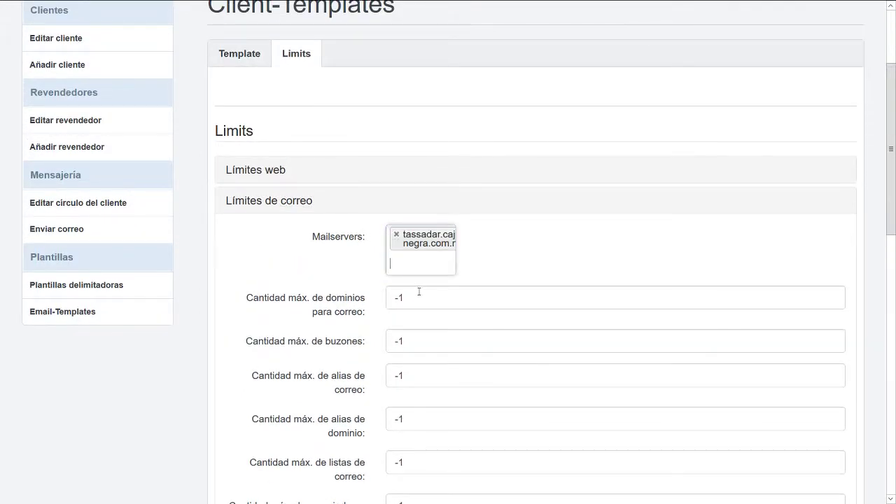
Set the maximum number of mail domains to 1.
{"action": "left_click", "coordinate": [428, 301]}
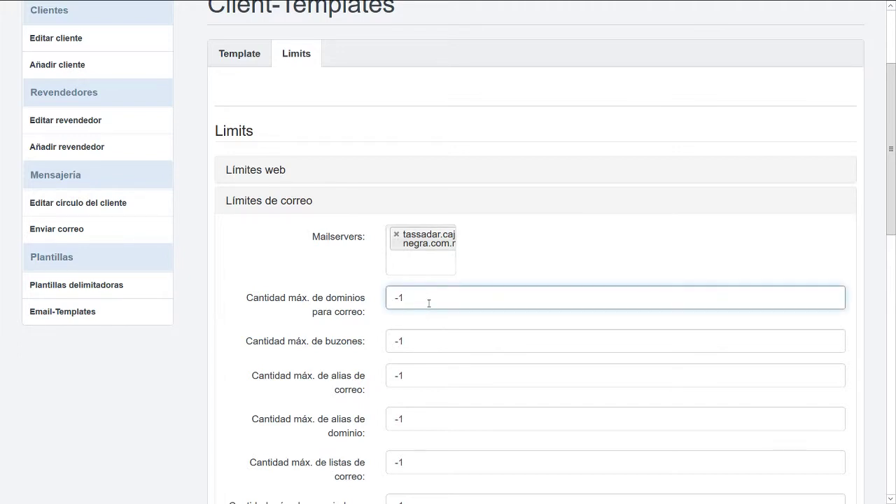
{"action": "key", "text": "BackSpace"}
{"action": "key", "text": "BackSpace"}
{"action": "type", "text": "10"}
{"action": "double_click", "coordinate": [429, 298]}
{"action": "type", "text": "1"}
Set the maximum number of mailboxes to 10.
{"action": "left_click", "coordinate": [447, 341]}
{"action": "key", "text": "Home"}
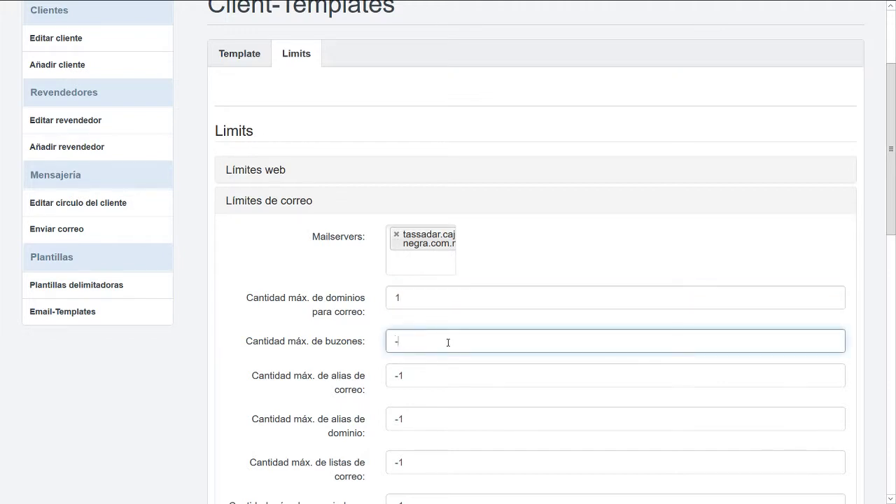
{"action": "key", "text": "Delete"}
{"action": "type", "text": "0"}
Examine the remaining mail limits, from mail aliases down to the spam filter settings.
{"action": "scroll", "coordinate": [188, 353], "scroll_direction": "down", "scroll_amount": 2}
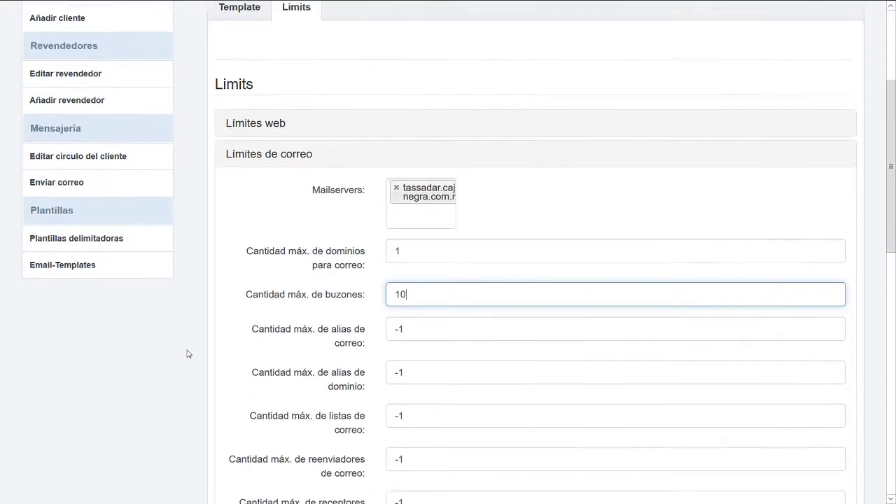
{"action": "scroll", "coordinate": [188, 354], "scroll_direction": "down", "scroll_amount": 1}
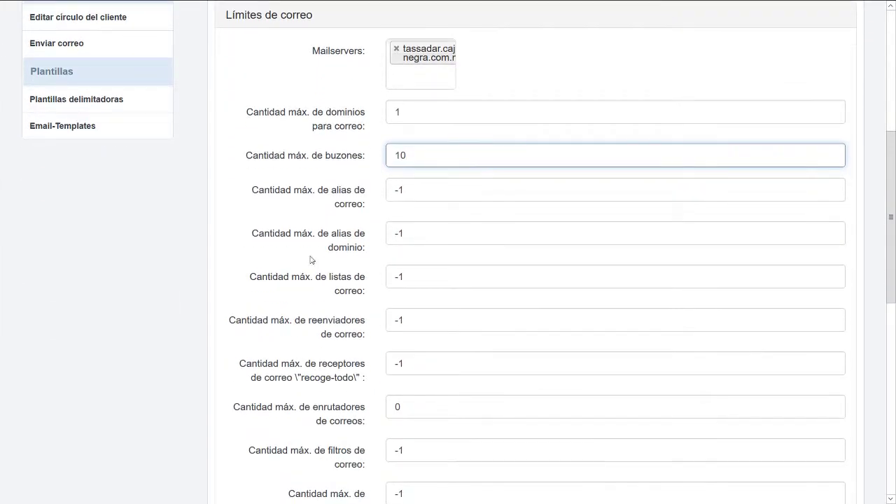
{"action": "double_click", "coordinate": [416, 191]}
{"action": "left_click", "coordinate": [415, 191]}
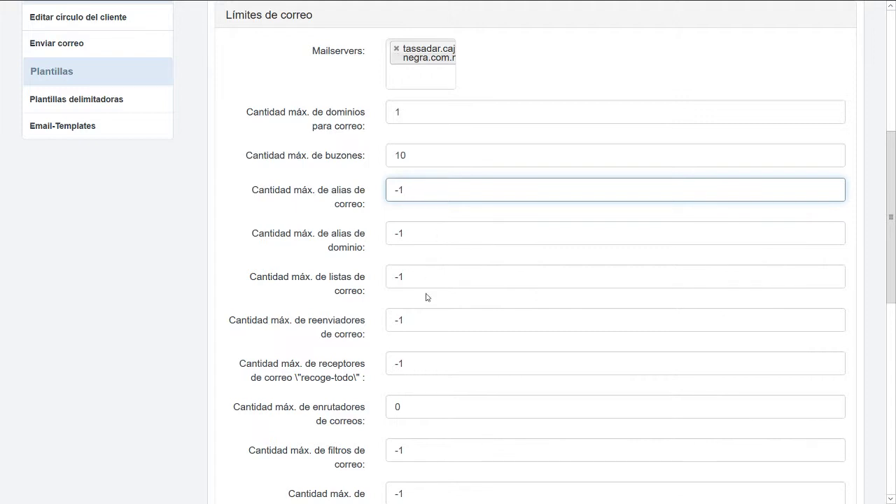
{"action": "scroll", "coordinate": [452, 338], "scroll_direction": "down", "scroll_amount": 4}
{"action": "scroll", "coordinate": [449, 338], "scroll_direction": "down", "scroll_amount": 3}
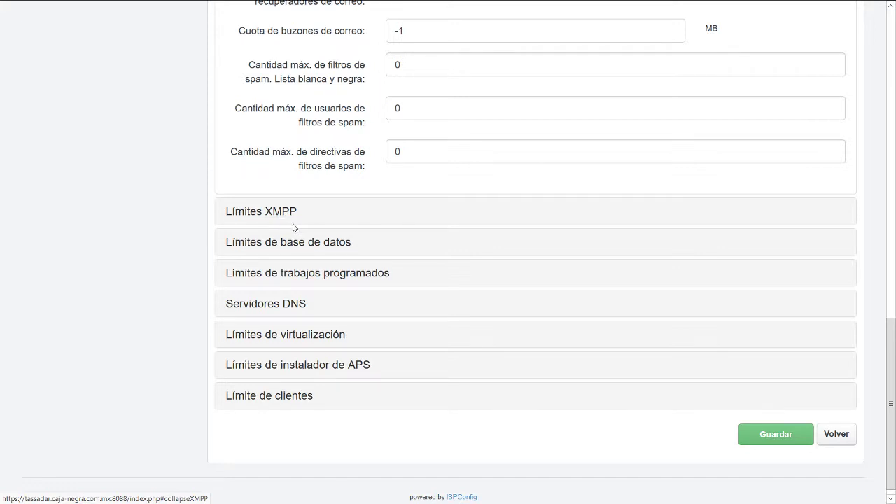
Assign the database server tassadar.caja-negra.com.mx in the template's database limits.
{"action": "left_click", "coordinate": [301, 243]}
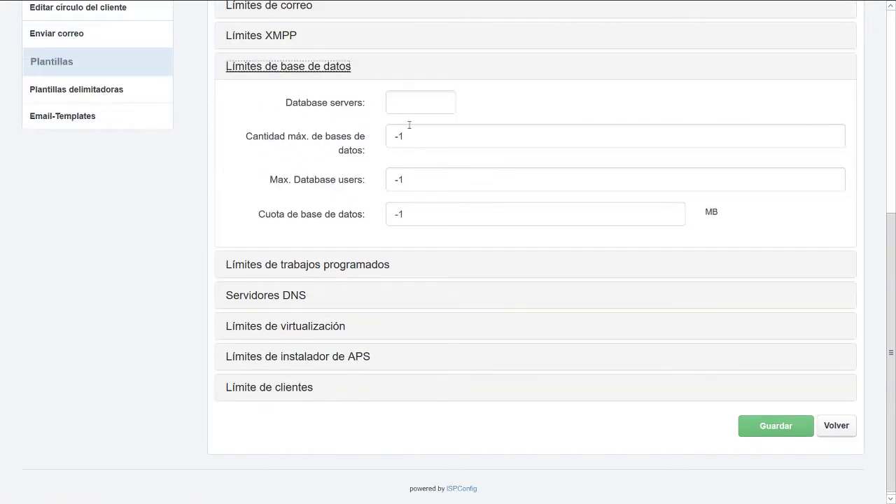
{"action": "left_click", "coordinate": [410, 112]}
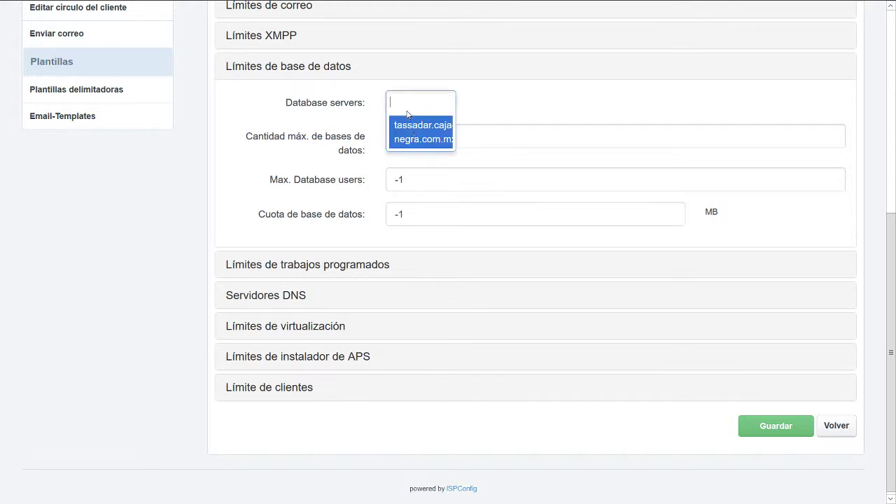
{"action": "left_click", "coordinate": [420, 141]}
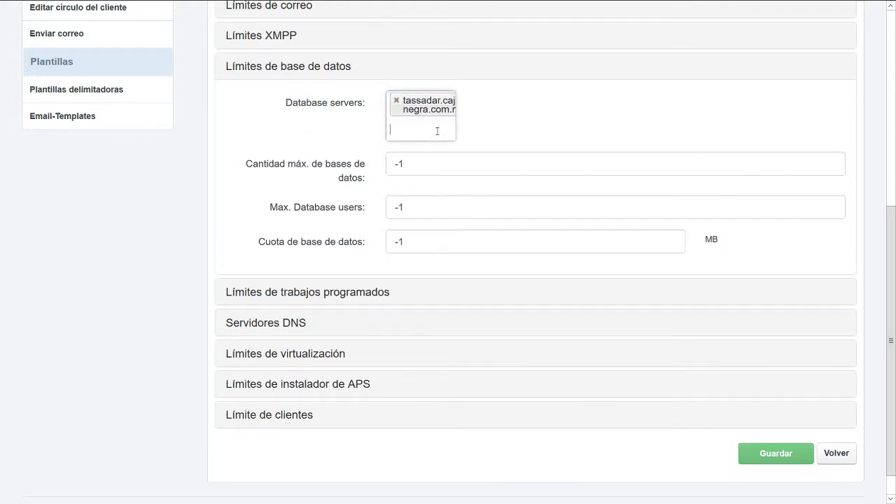
Set both the maximum number of databases and the maximum number of database users to 2.
{"action": "left_click", "coordinate": [423, 169]}
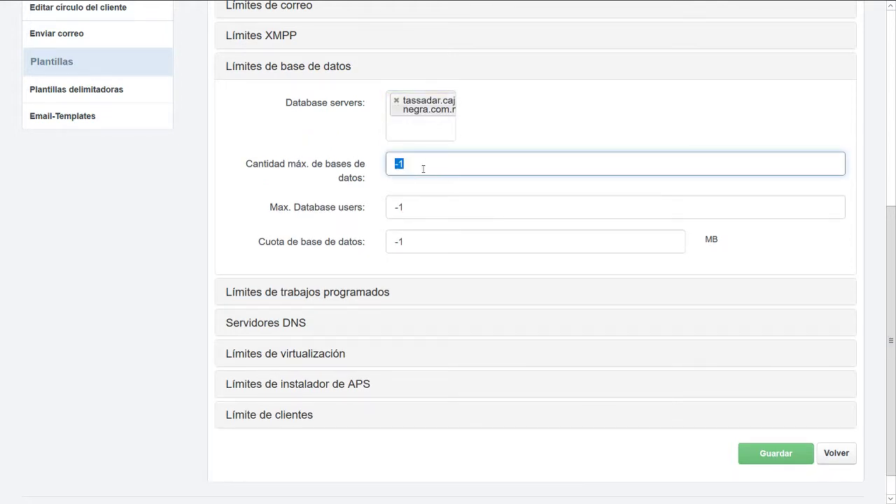
{"action": "type", "text": "2"}
{"action": "left_click", "coordinate": [438, 210]}
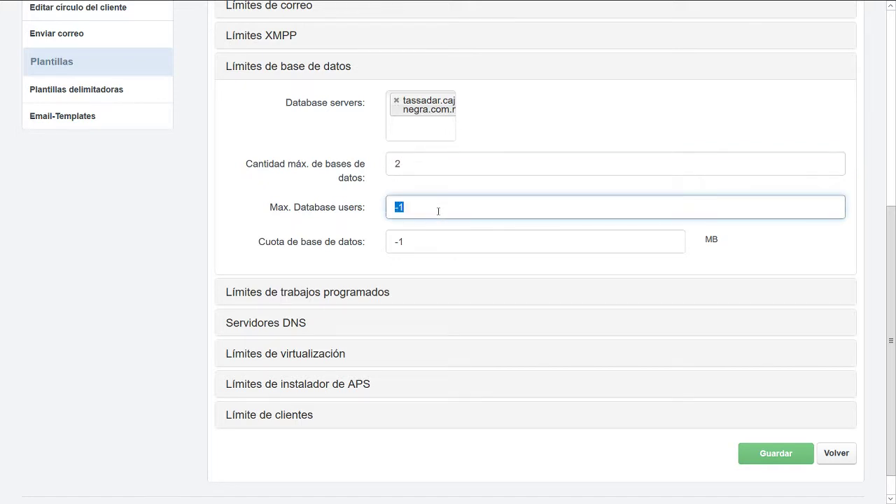
{"action": "type", "text": "2"}
Set the database quota to 2048 MB.
{"action": "left_click", "coordinate": [464, 238]}
{"action": "left_click", "coordinate": [465, 237]}
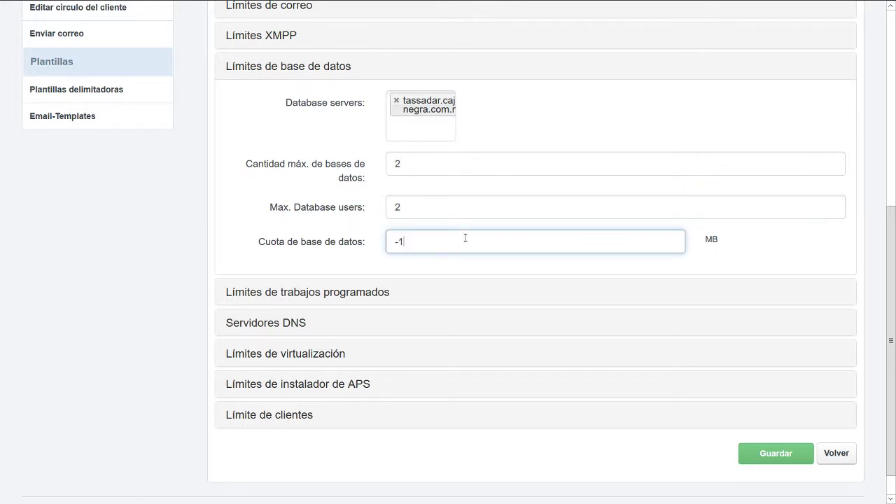
{"action": "left_click", "coordinate": [464, 238]}
{"action": "type", "text": "2048"}
Review the scheduled job, DNS server, APS installer and client limits, and save the client template.
{"action": "scroll", "coordinate": [260, 250], "scroll_direction": "down", "scroll_amount": 1}
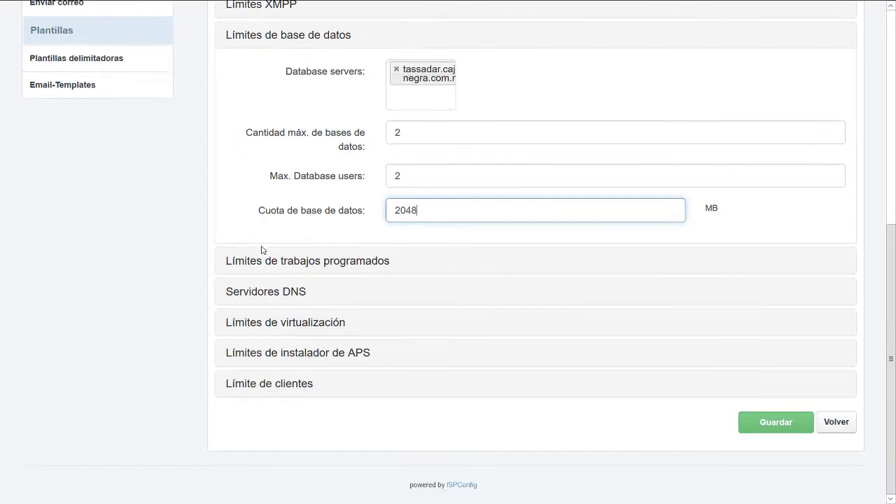
{"action": "left_click", "coordinate": [307, 261]}
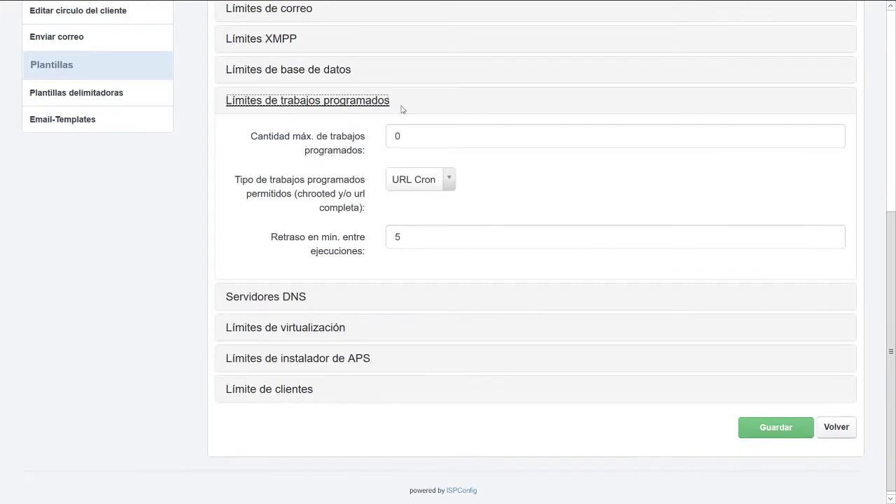
{"action": "left_click", "coordinate": [295, 297]}
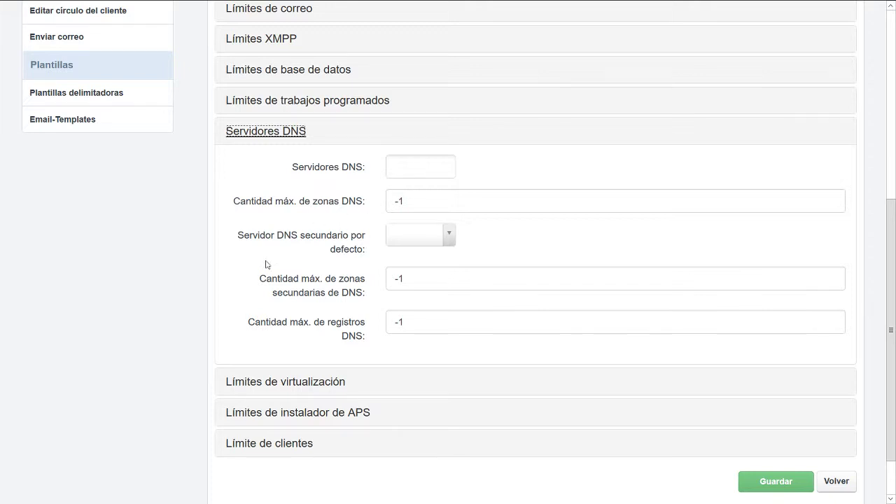
{"action": "scroll", "coordinate": [289, 304], "scroll_direction": "down", "scroll_amount": 1}
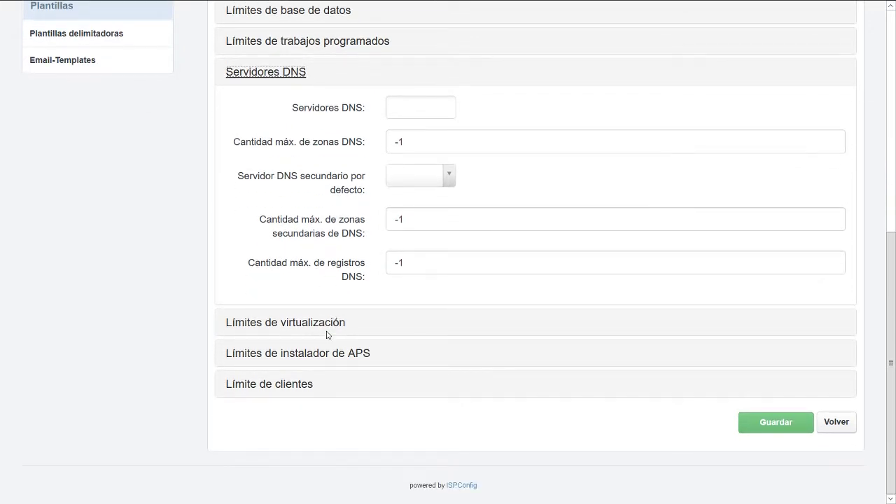
{"action": "left_click", "coordinate": [300, 354]}
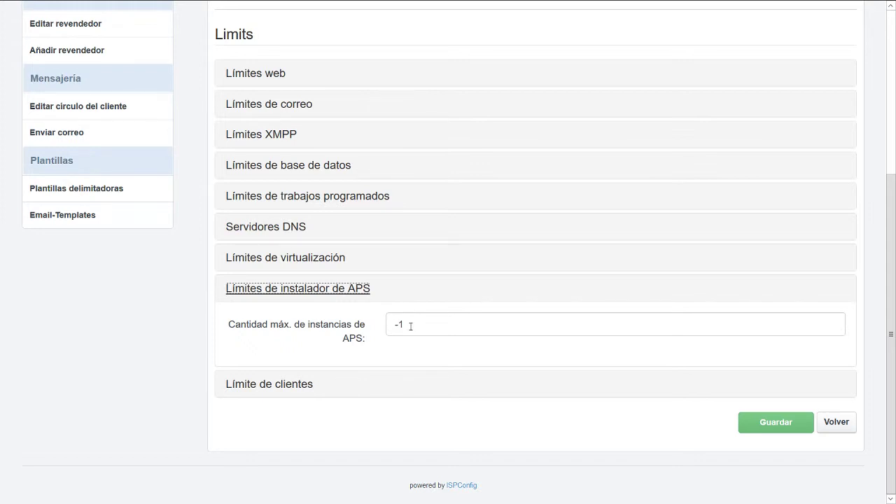
{"action": "left_click", "coordinate": [273, 387]}
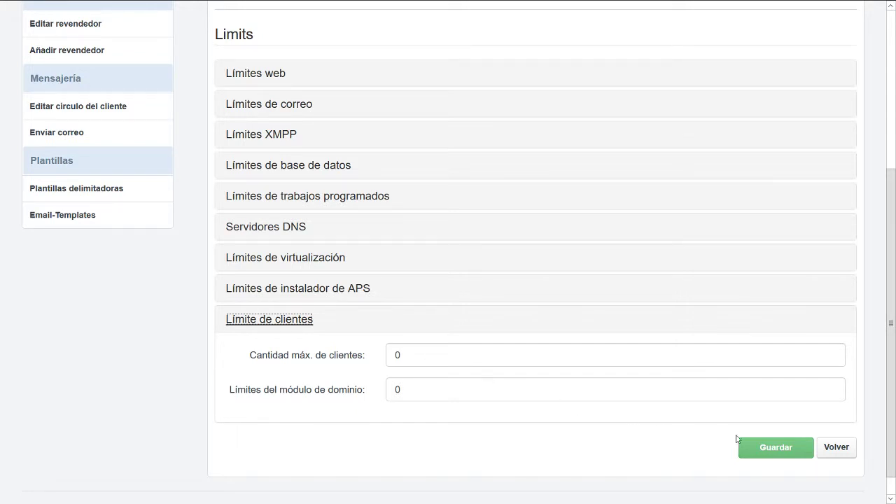
{"action": "left_click", "coordinate": [768, 448]}
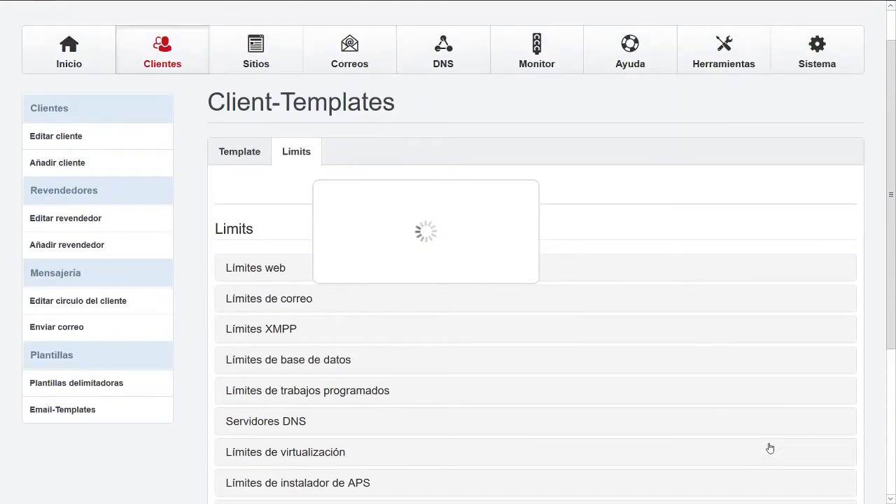